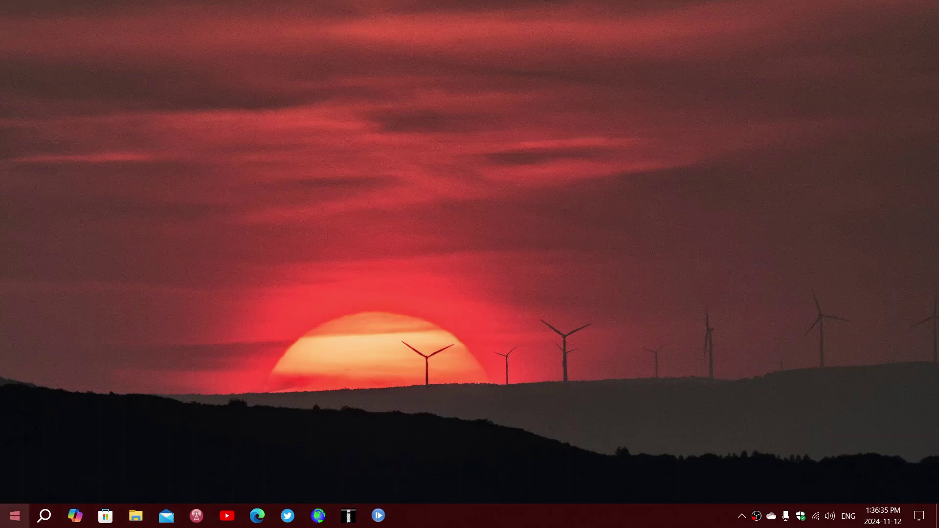
# - Go from the Start menu into Settings and its Update & Security Windows Update page
pyautogui.click(14, 515)
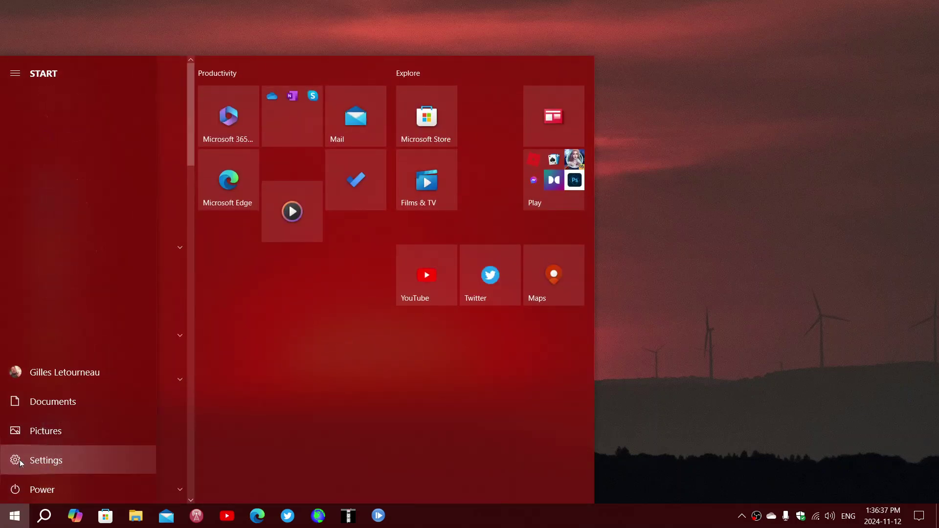
pyautogui.click(20, 460)
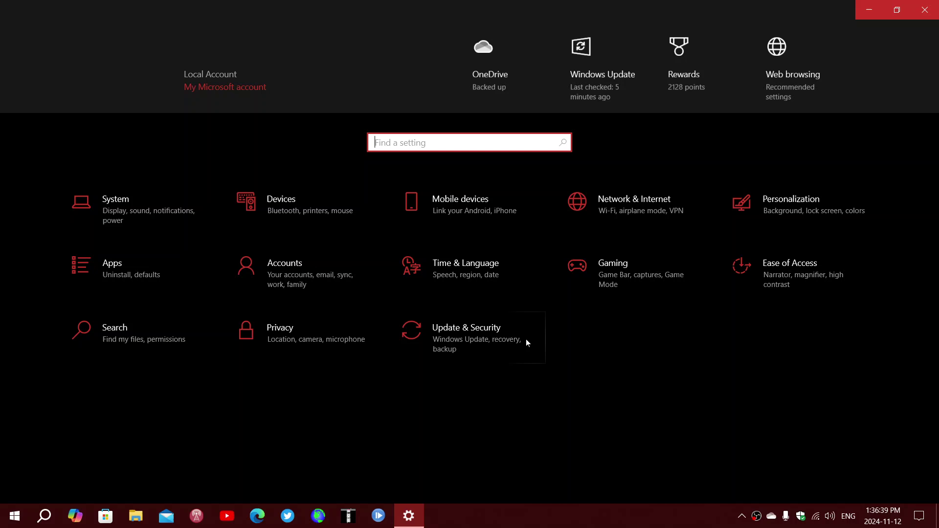
pyautogui.click(474, 334)
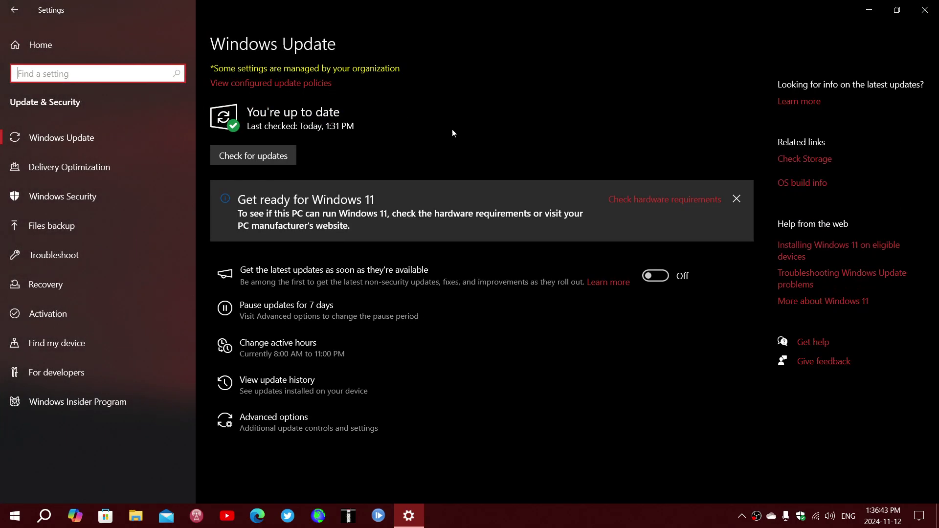
# - Open the update history showing one feature update and 50 quality updates
pyautogui.click(291, 389)
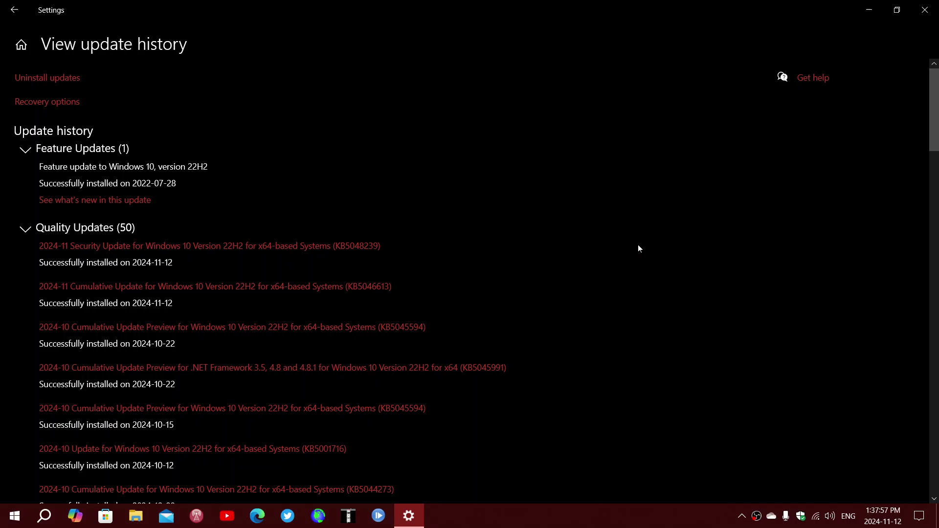
# - Close Settings and launch winver from Windows search to show About Windows
pyautogui.click(925, 9)
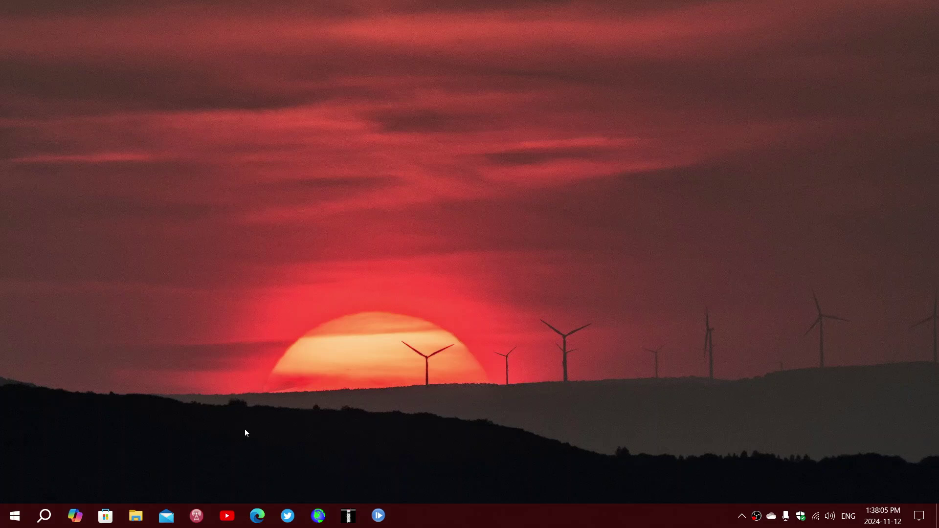
pyautogui.click(43, 517)
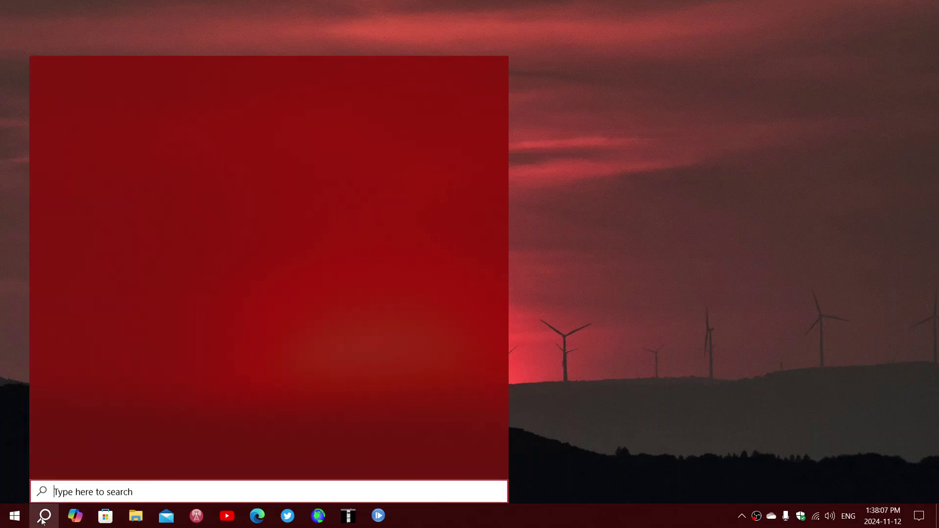
pyautogui.write('win')
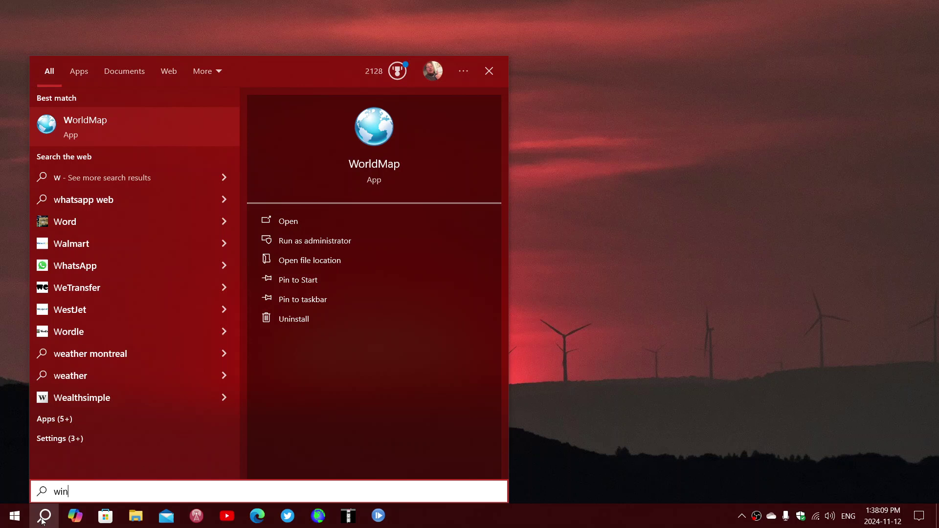
pyautogui.write('ver')
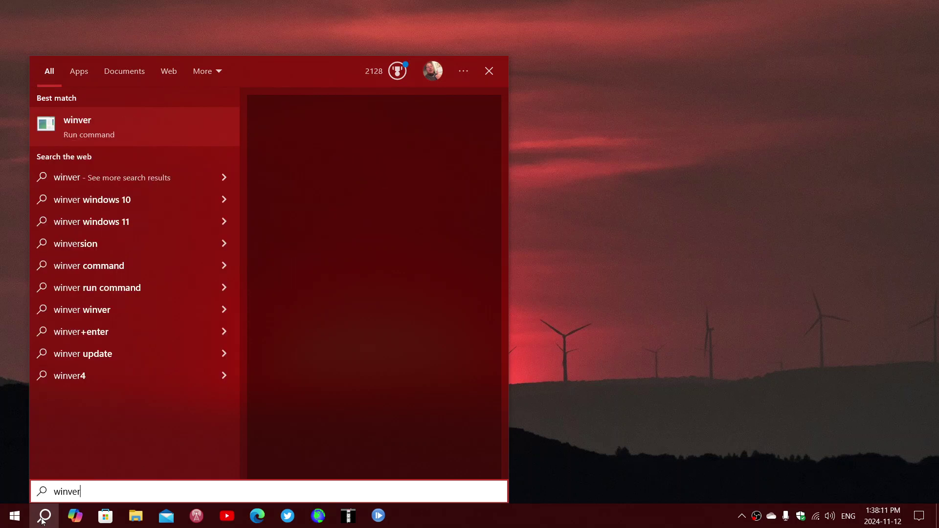
pyautogui.click(379, 168)
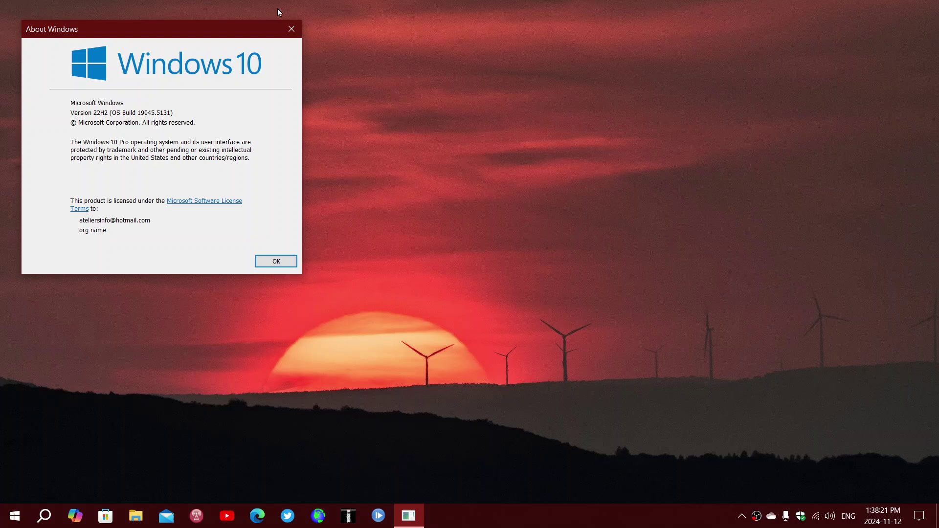
# - Close the About Windows dialog after confirming Version 22H2, OS Build 19045.5131
pyautogui.click(291, 29)
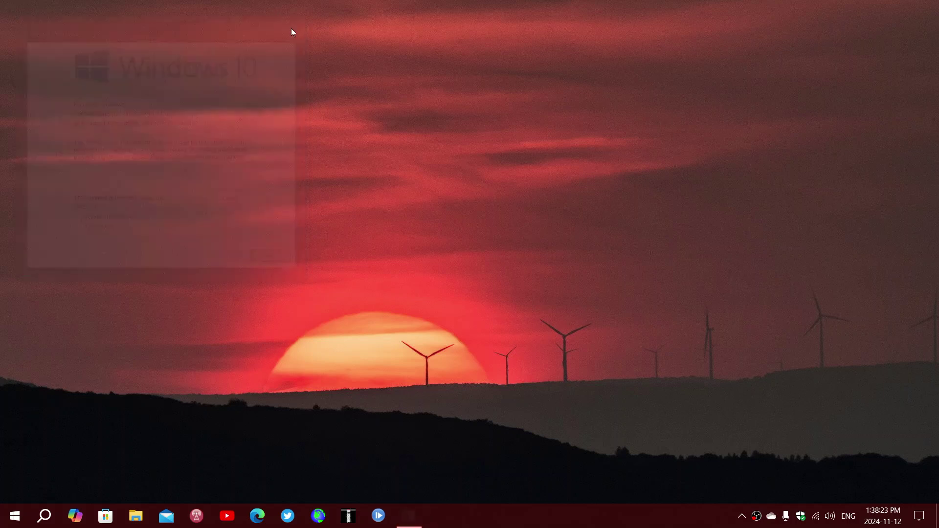